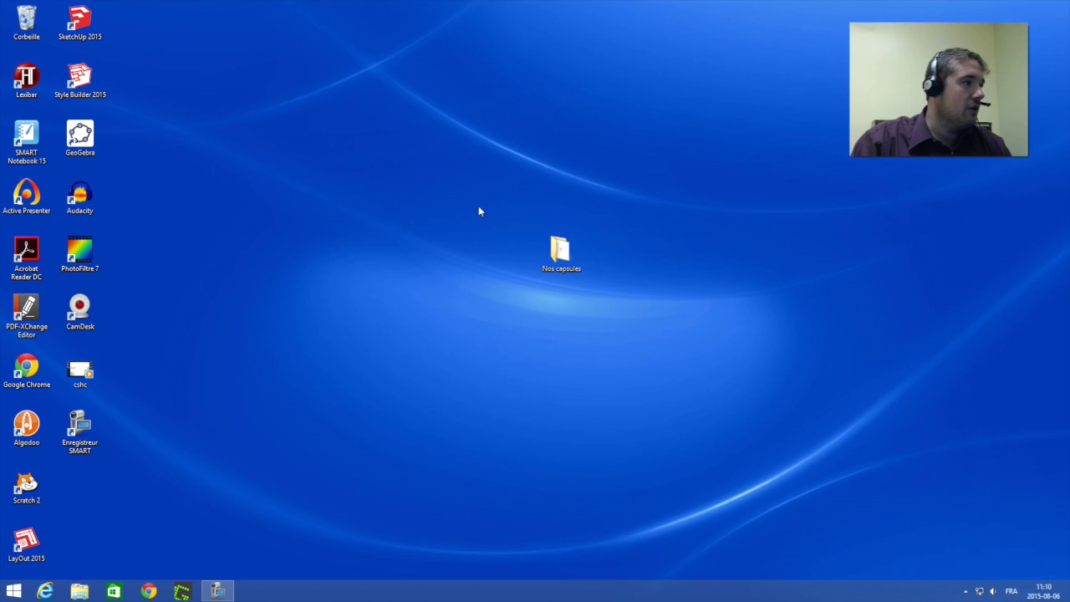
Open ActivePresenter from the desktop and start a new capture project
click(36, 197)
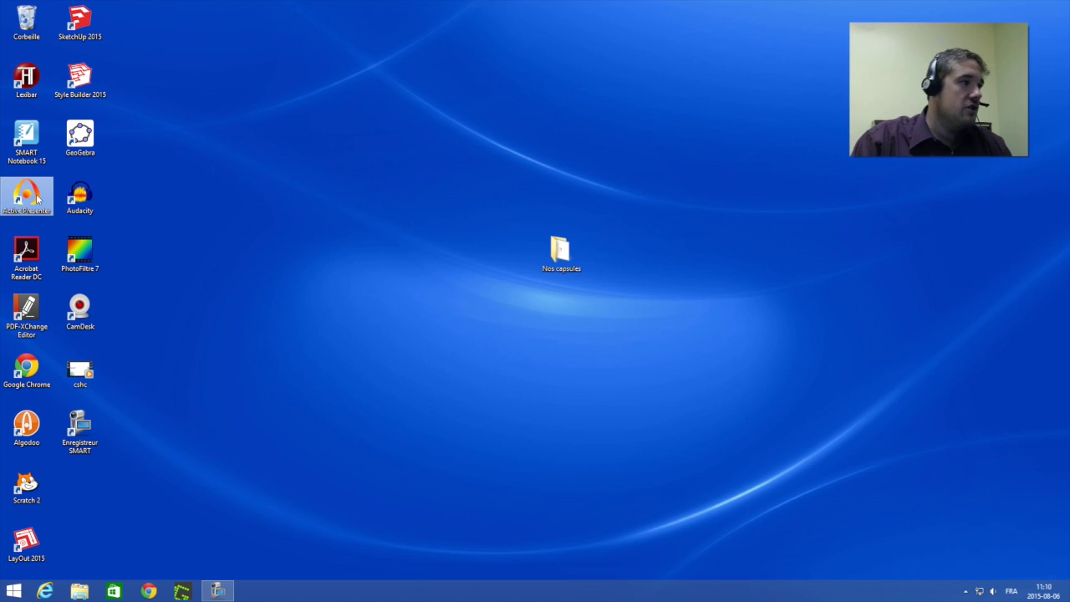
double_click(32, 197)
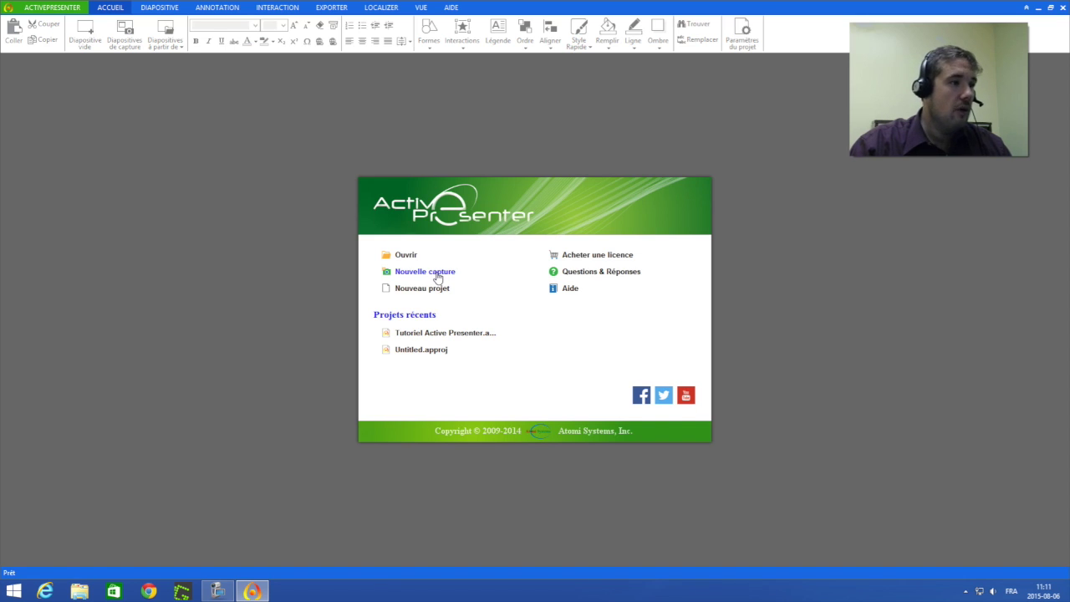
click(435, 272)
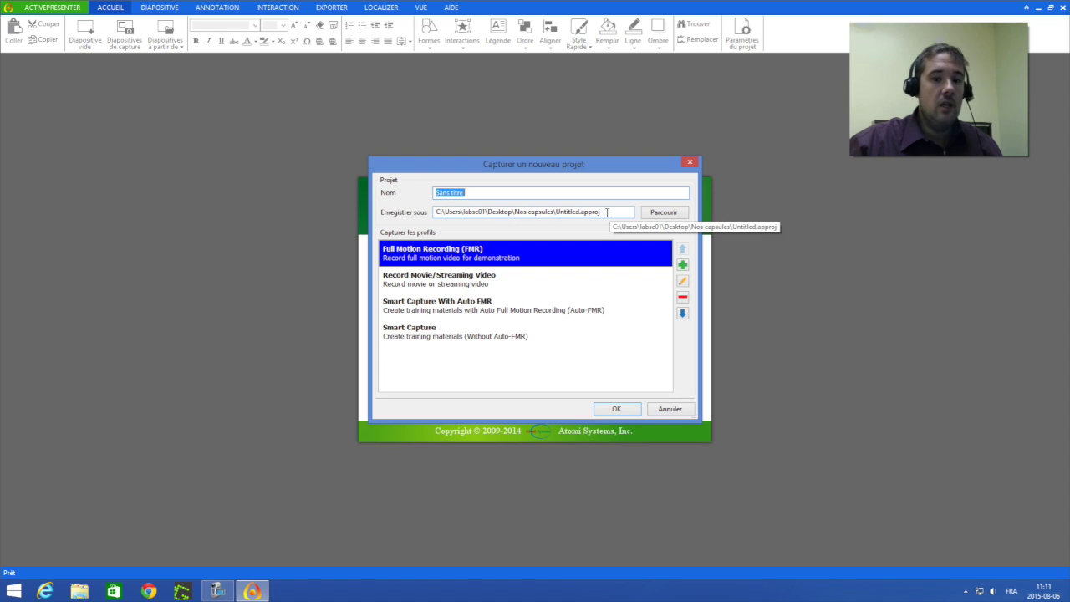
Name the new capture project "Tutoriel Active Presenter" in place of the default title
click(509, 193)
key(BackSpace)
key(BackSpace)
key(BackSpace)
key(BackSpace)
key(BackSpace)
key(BackSpace)
key(BackSpace)
key(BackSpace)
key(BackSpace)
key(BackSpace)
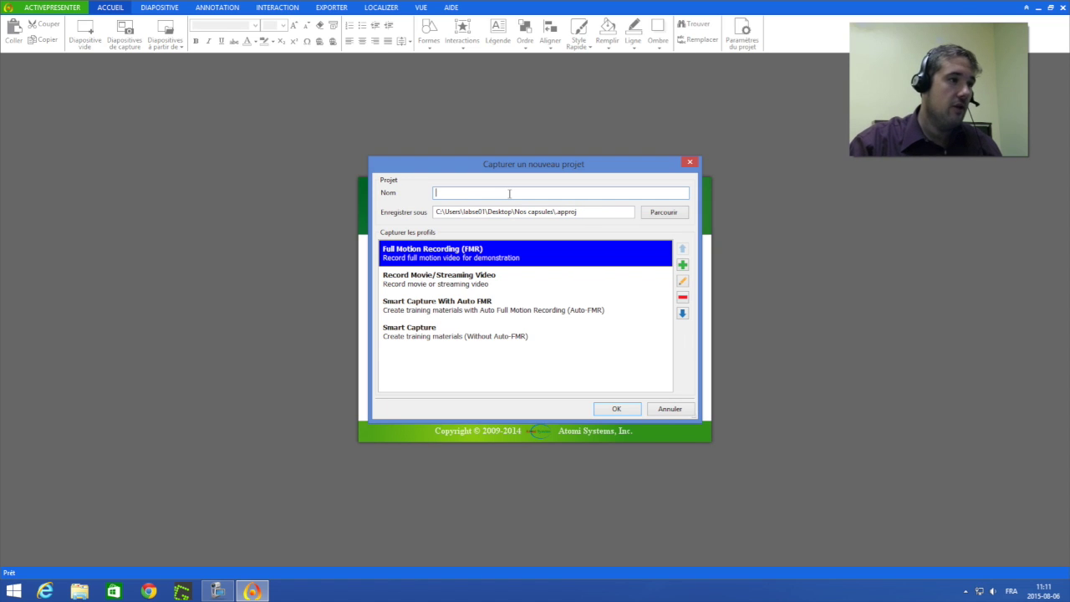
text(T)
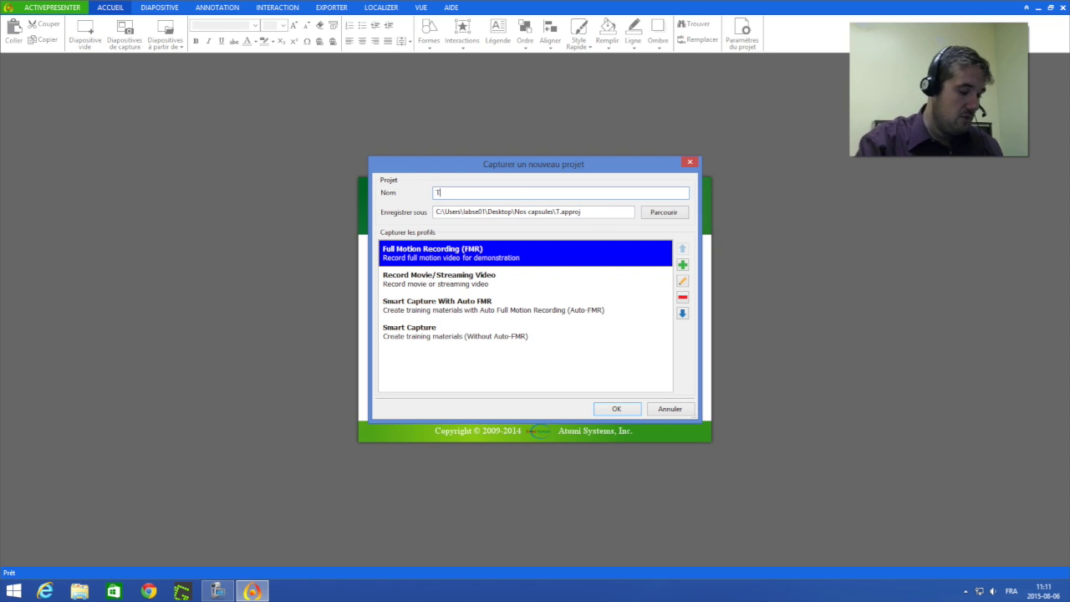
text(utoriel Active PRe)
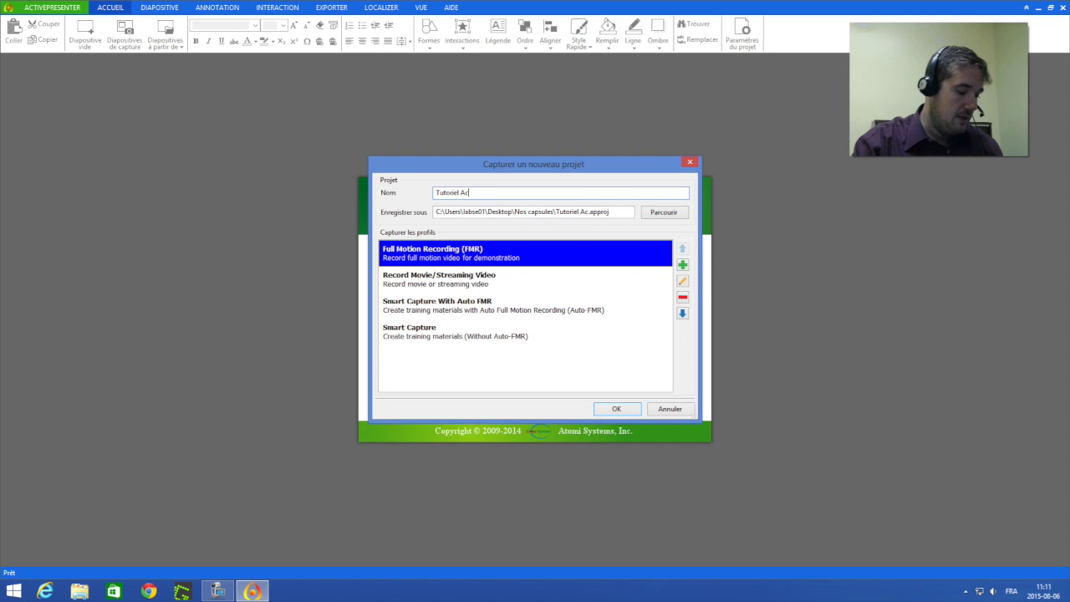
key(BackSpace)
key(BackSpace)
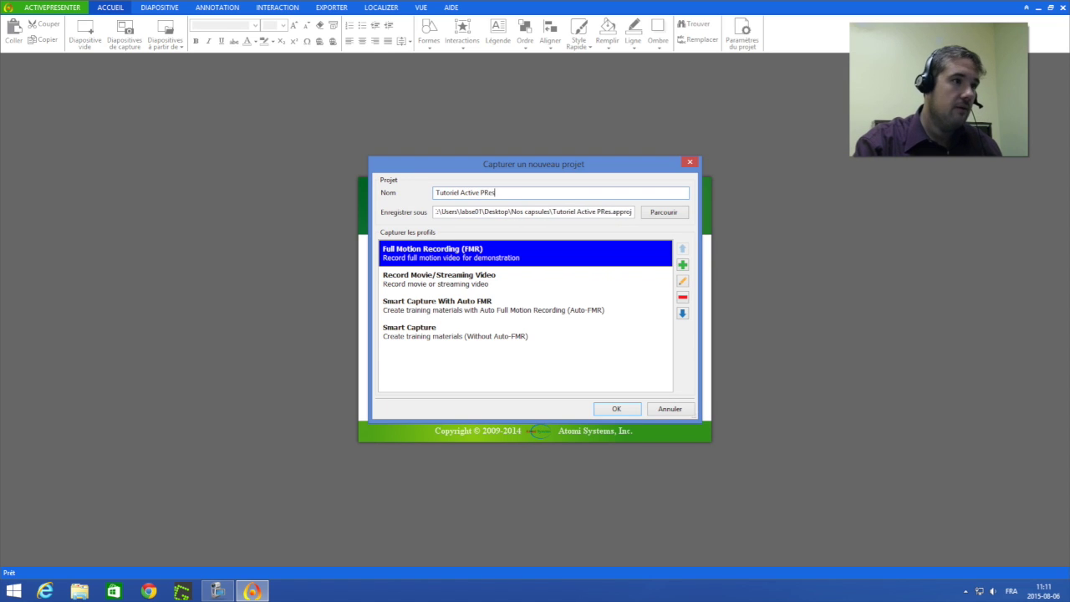
text(rsenter)
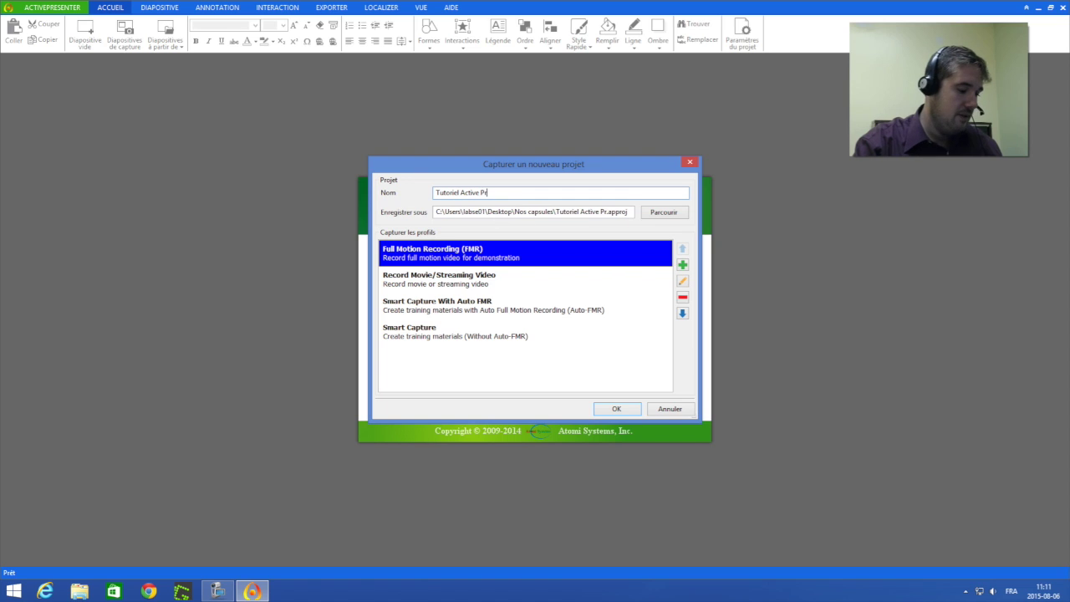
key(BackSpace)
key(BackSpace)
key(BackSpace)
key(BackSpace)
key(BackSpace)
key(BackSpace)
key(BackSpace)
text(resenter)
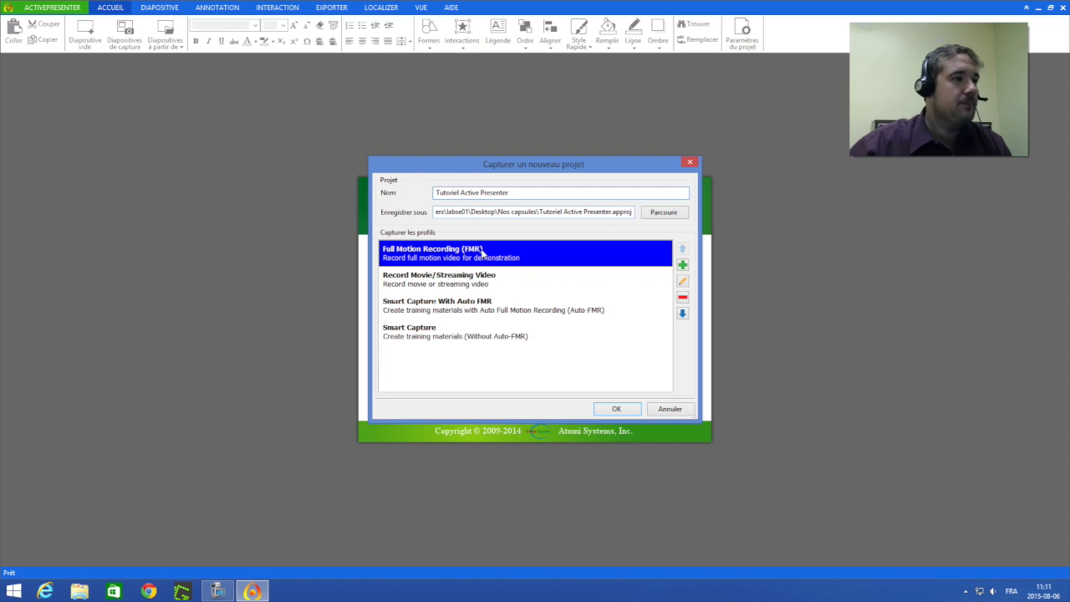
Set the project's save location to the "Nos capsules" folder on the desktop, keeping the file name Tutoriel Active Presenter
drag(472, 212, 530, 213)
click(530, 212)
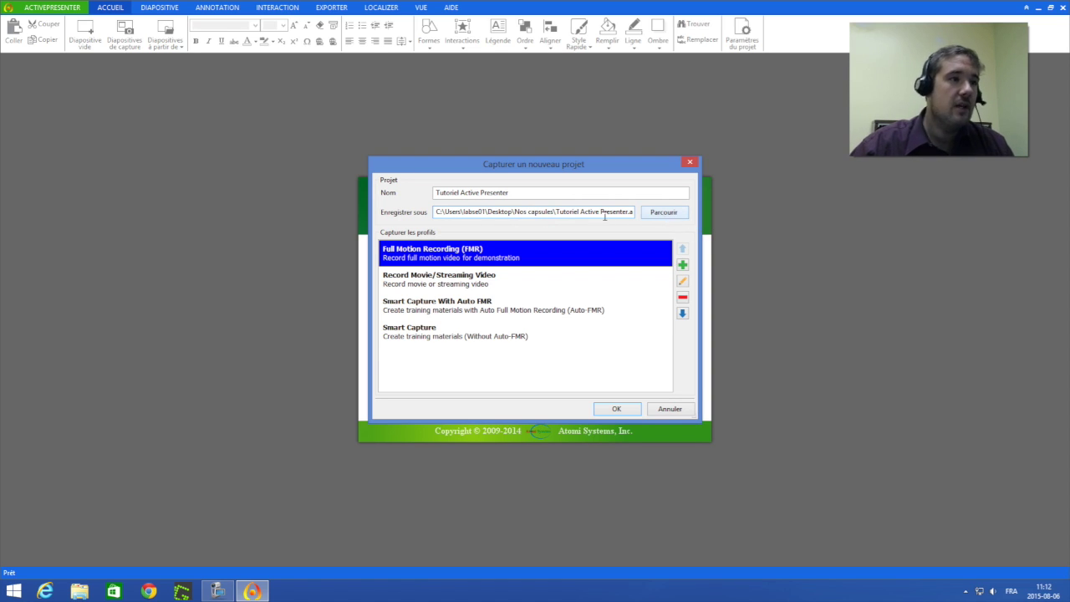
click(666, 212)
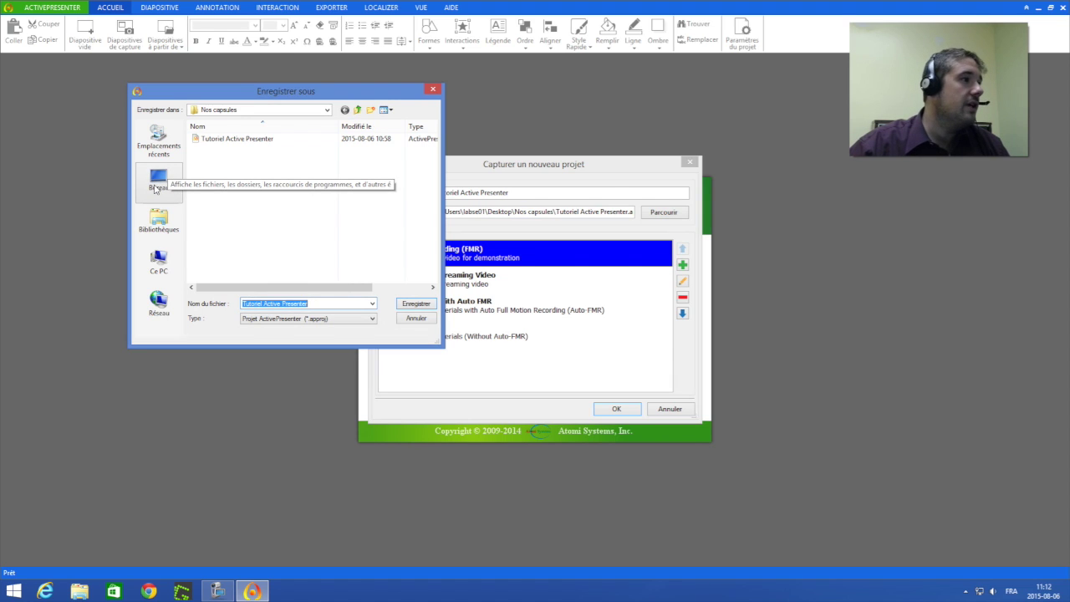
click(155, 189)
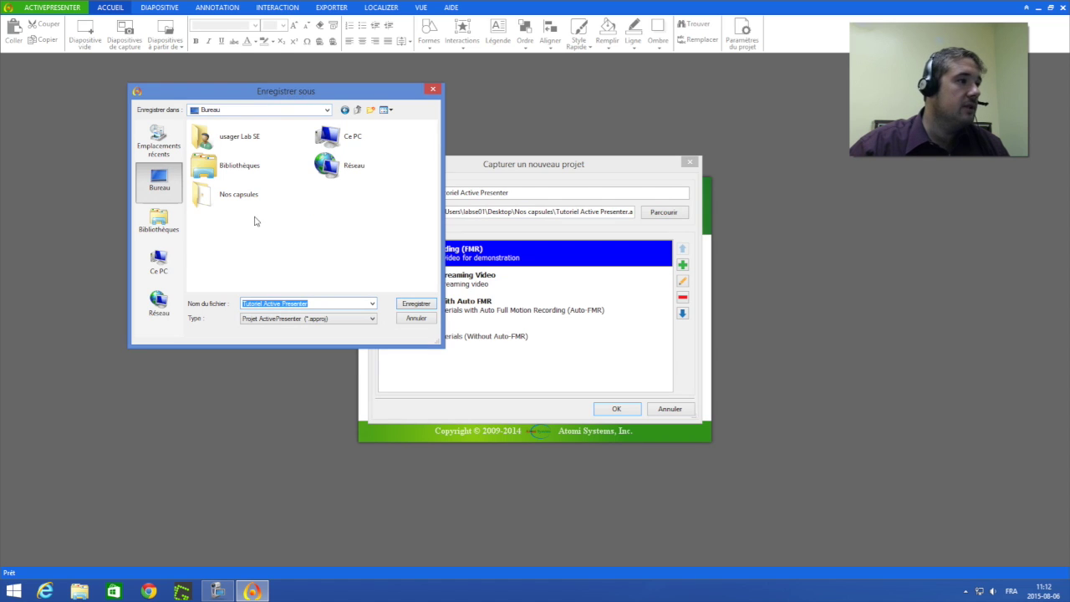
double_click(240, 195)
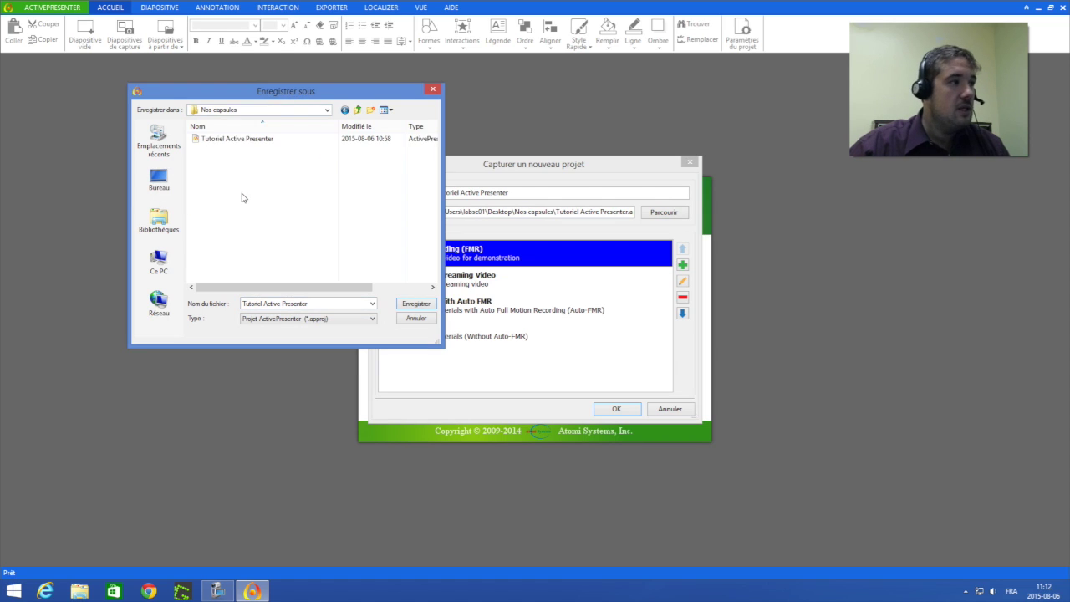
click(416, 304)
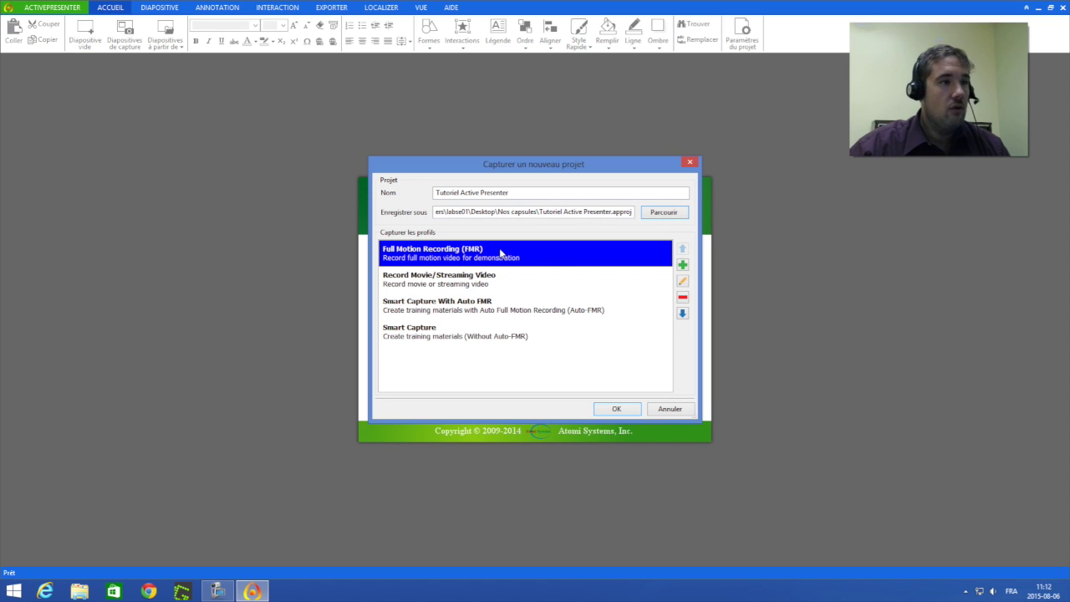
Create the project with the Full Motion Recording profile, overwriting the existing file, and move the capture settings window lower
click(617, 410)
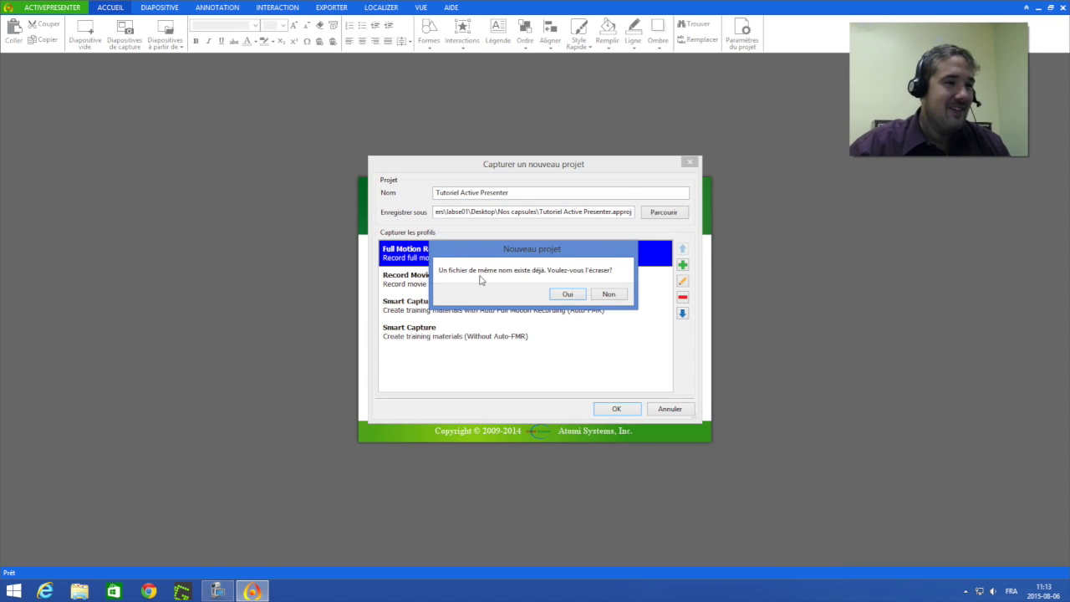
click(568, 295)
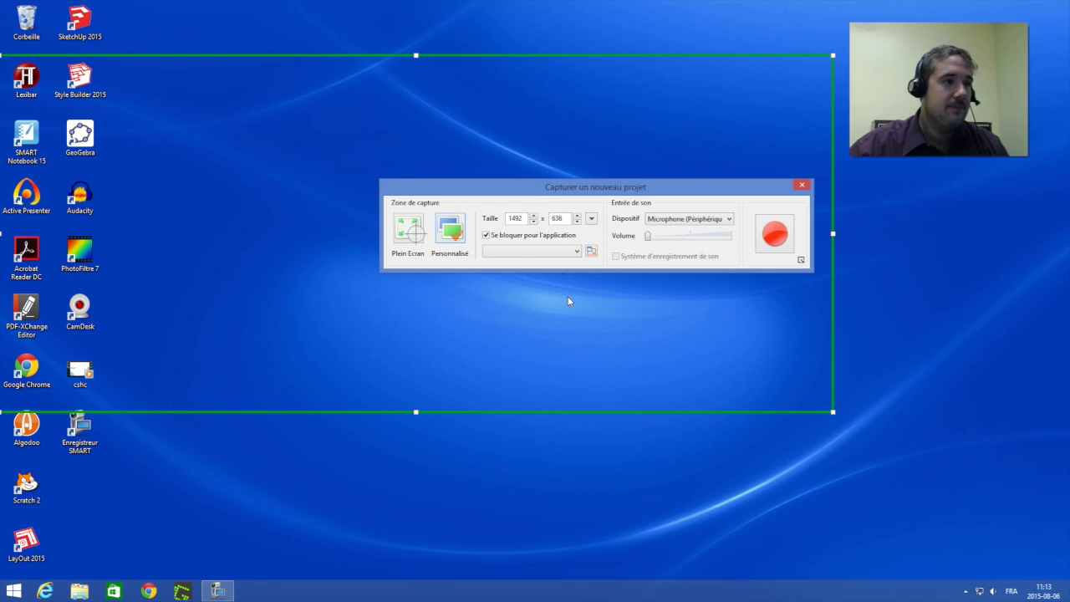
drag(497, 194, 434, 264)
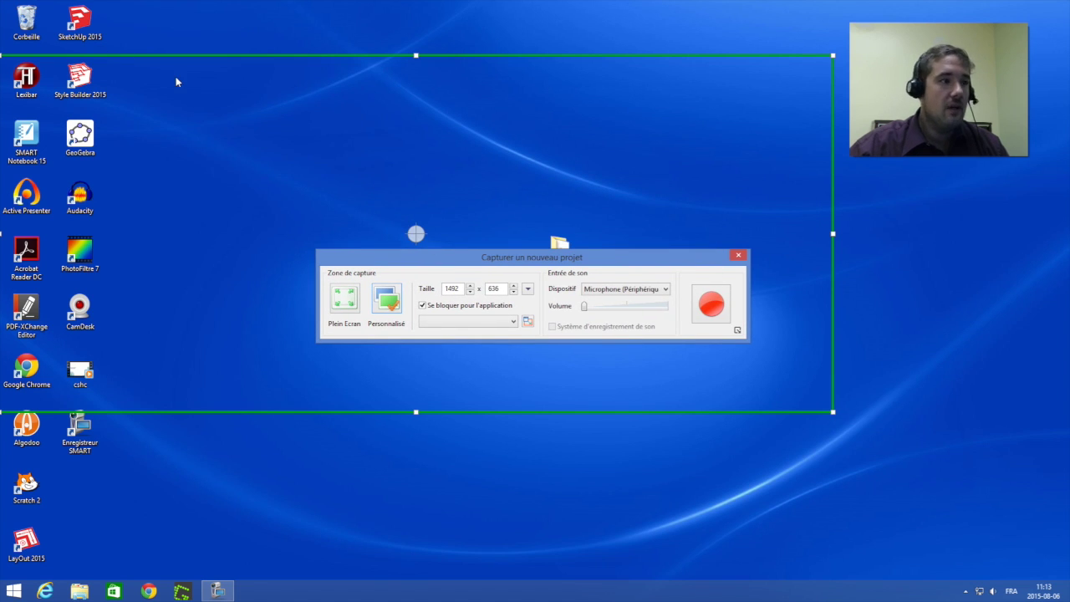
mouse_move(367, 261)
mouse_down()
mouse_move(404, 242)
mouse_move(368, 279)
mouse_up()
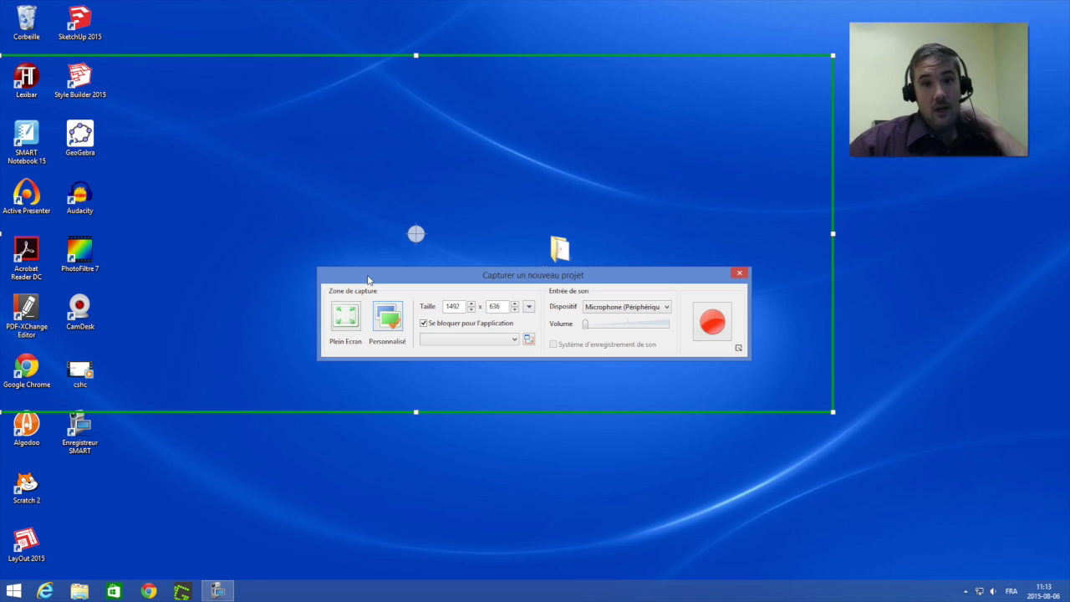
Try the full-screen capture area, return to a custom area and reduce its width to 1481
click(351, 322)
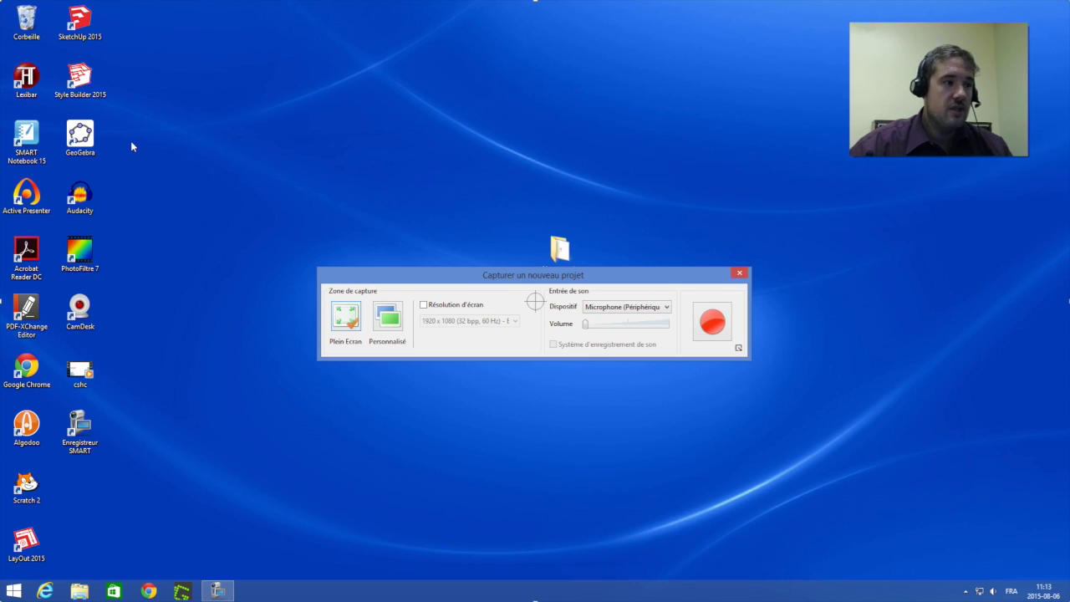
click(388, 318)
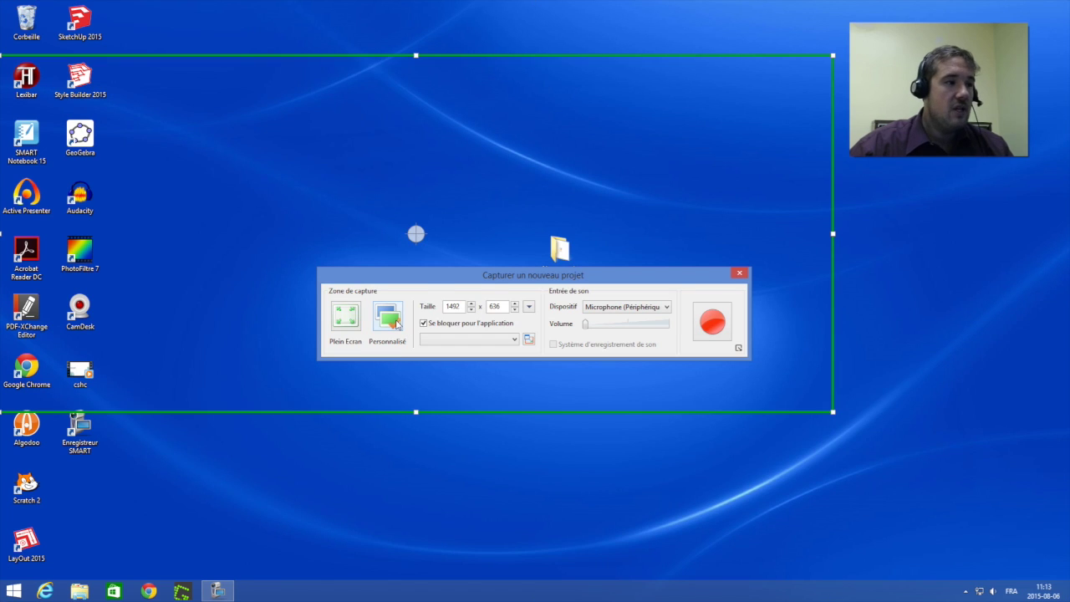
click(471, 304)
click(471, 304)
click(471, 310)
click(471, 310)
click(471, 311)
click(471, 310)
click(471, 311)
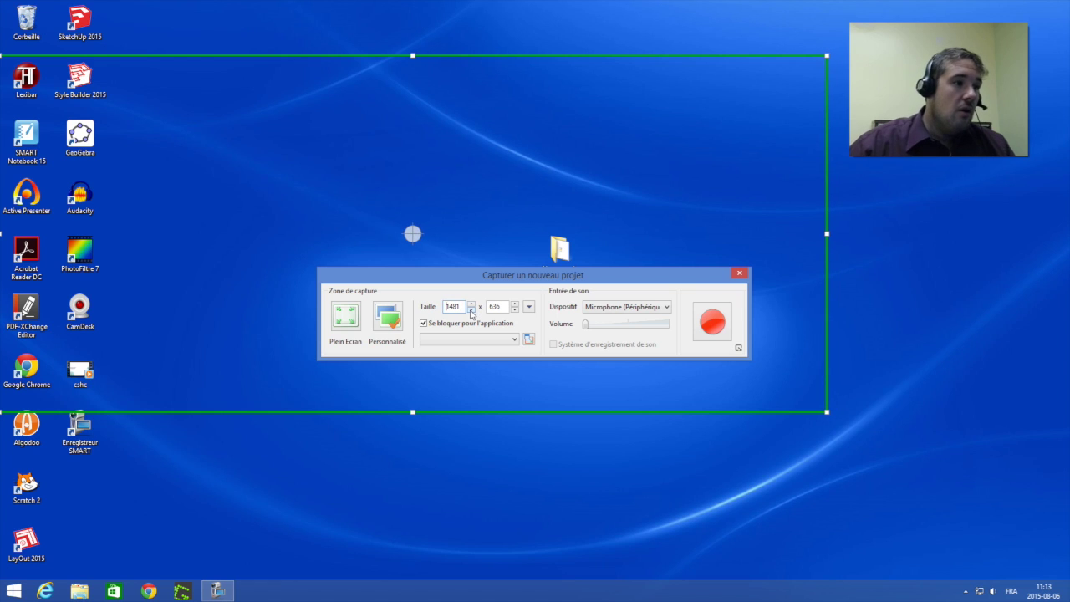
Resize the custom capture area freehand to about 1515 x 809 and shift the capture settings window slightly
click(822, 411)
drag(821, 412, 845, 508)
drag(473, 276, 462, 274)
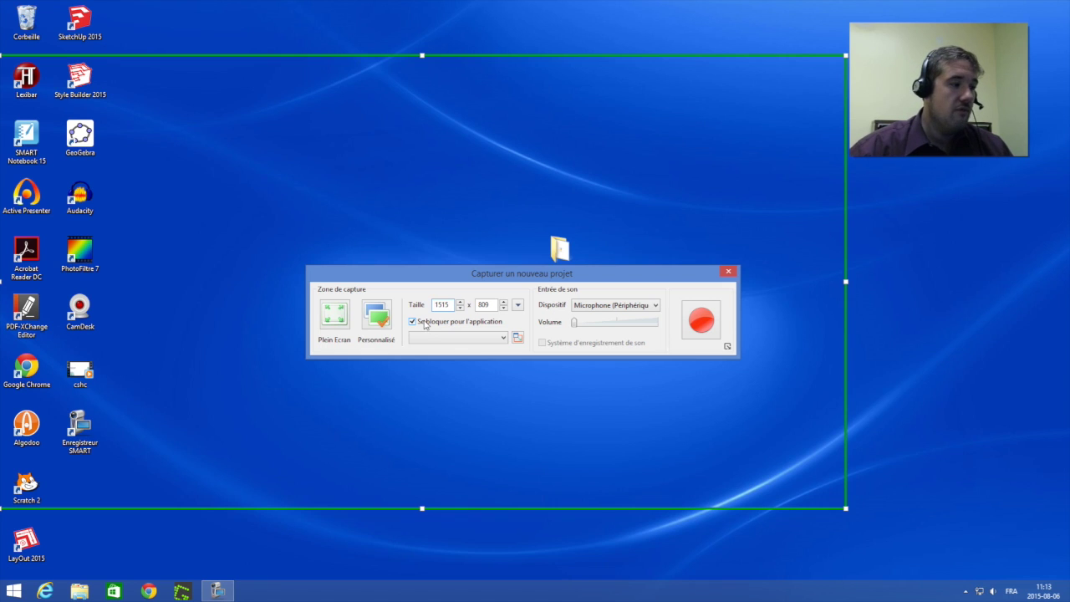
Lock the capture area to a newly opened Google Chrome window and move the LayOut 2015 desktop shortcut further right
click(147, 591)
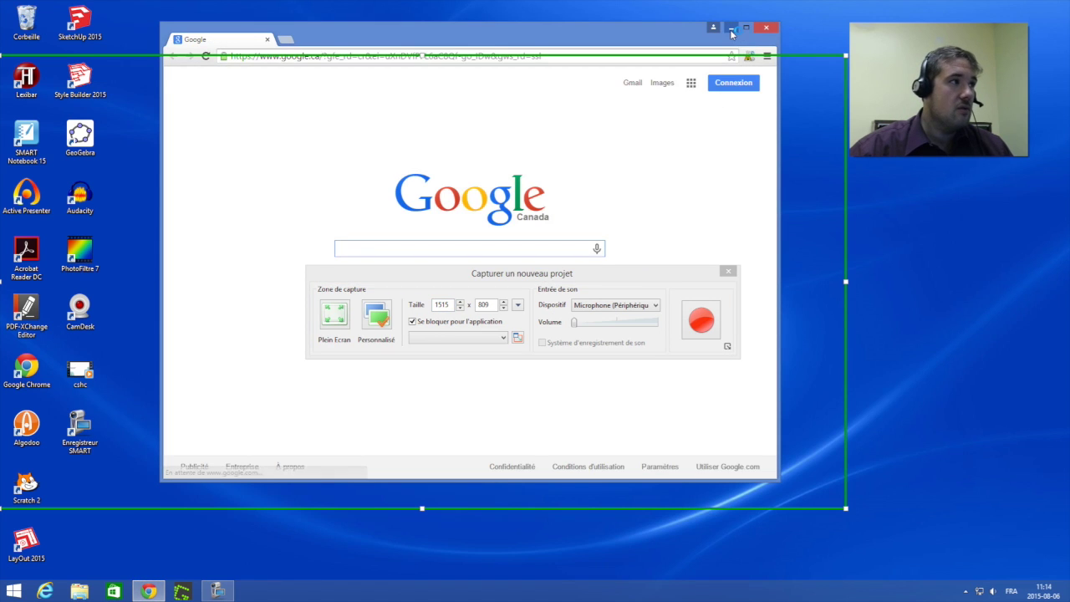
click(730, 28)
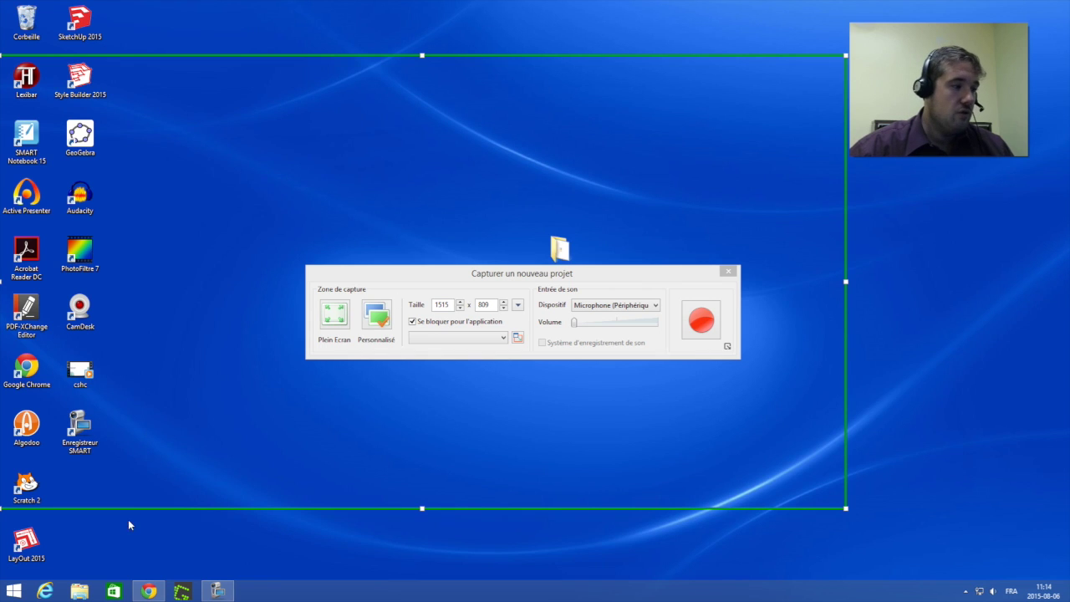
click(504, 338)
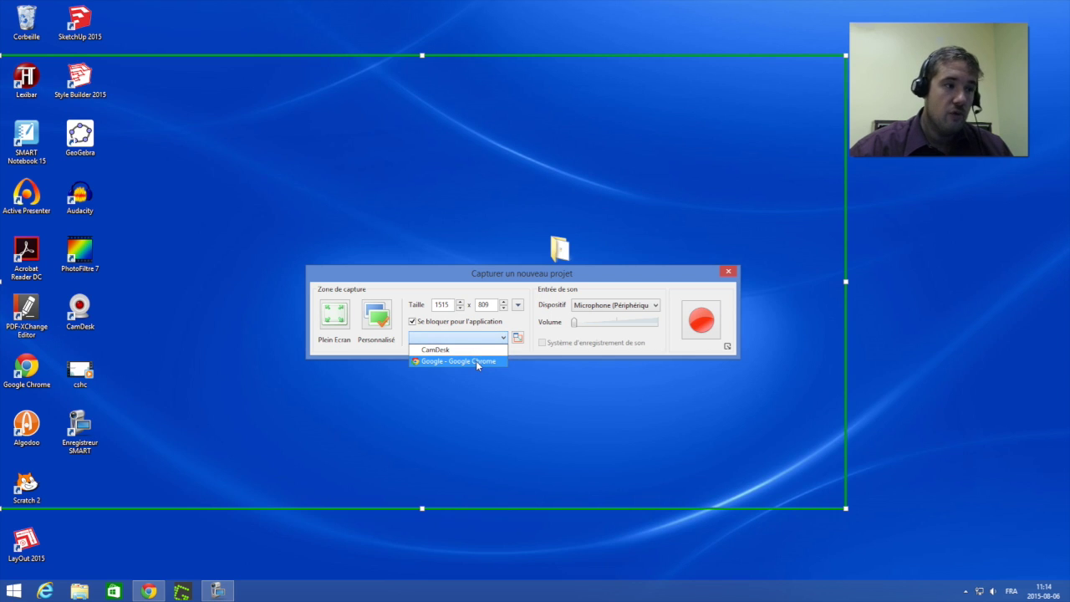
click(475, 360)
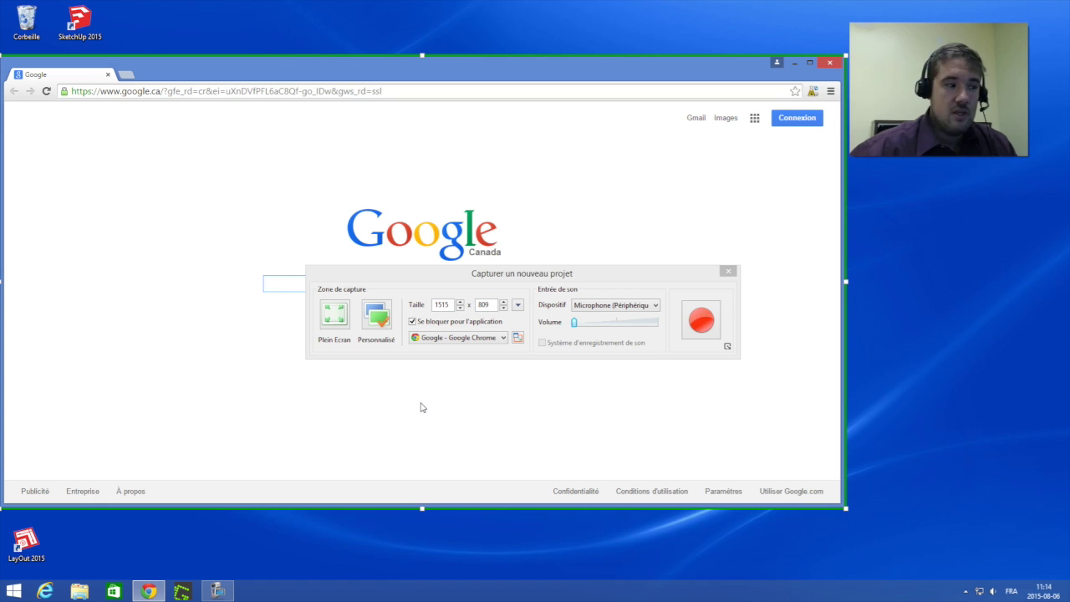
drag(26, 544, 134, 541)
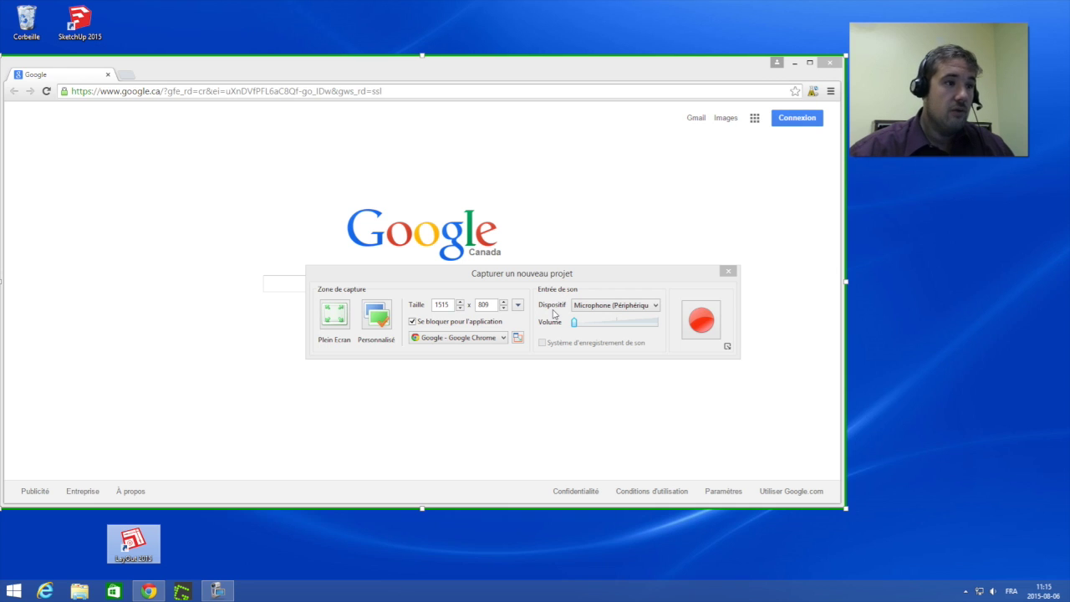
Choose Microphone (Périphérique audio USB) as the sound input device and start recording
click(639, 306)
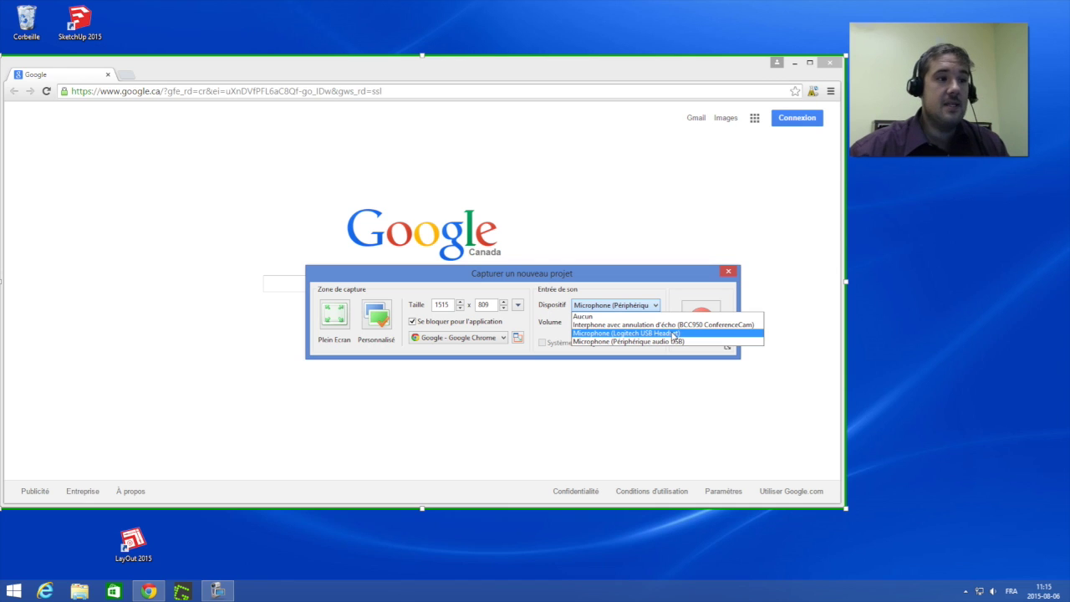
click(611, 341)
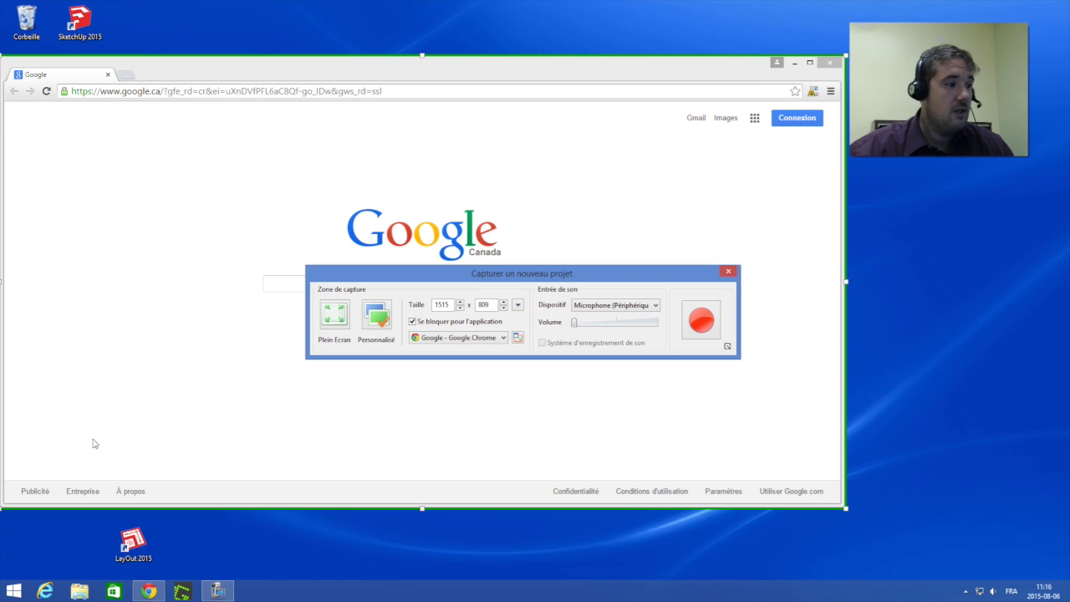
click(700, 321)
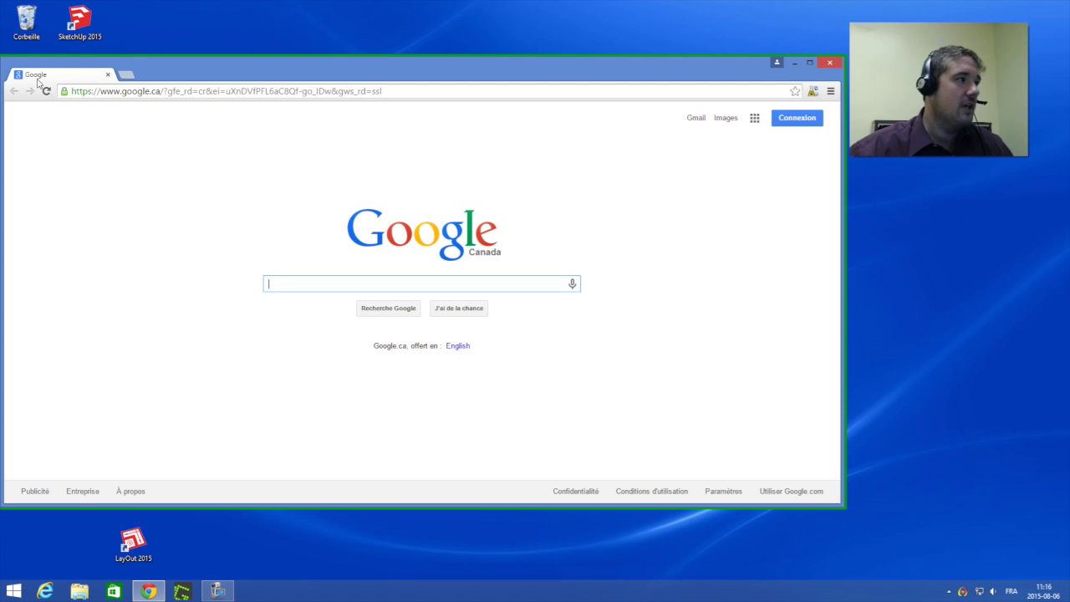
click(443, 94)
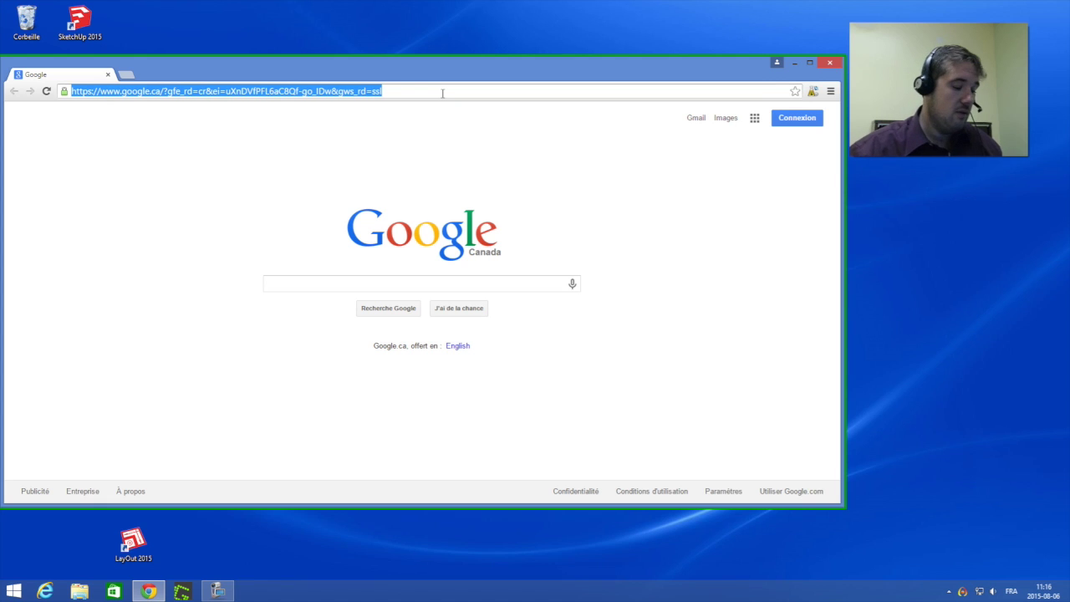
text(http)
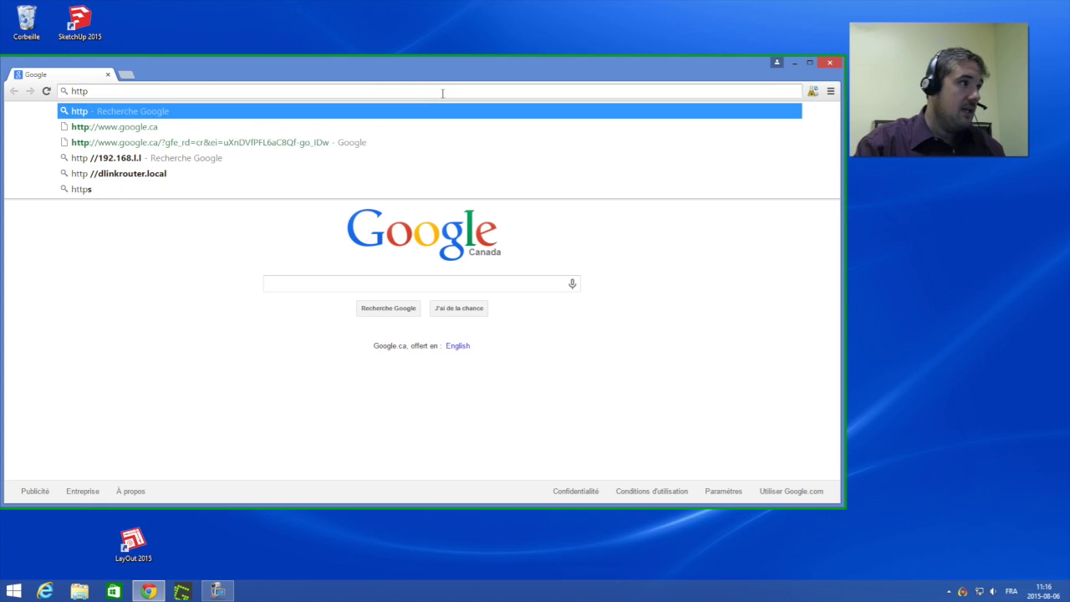
text(://)
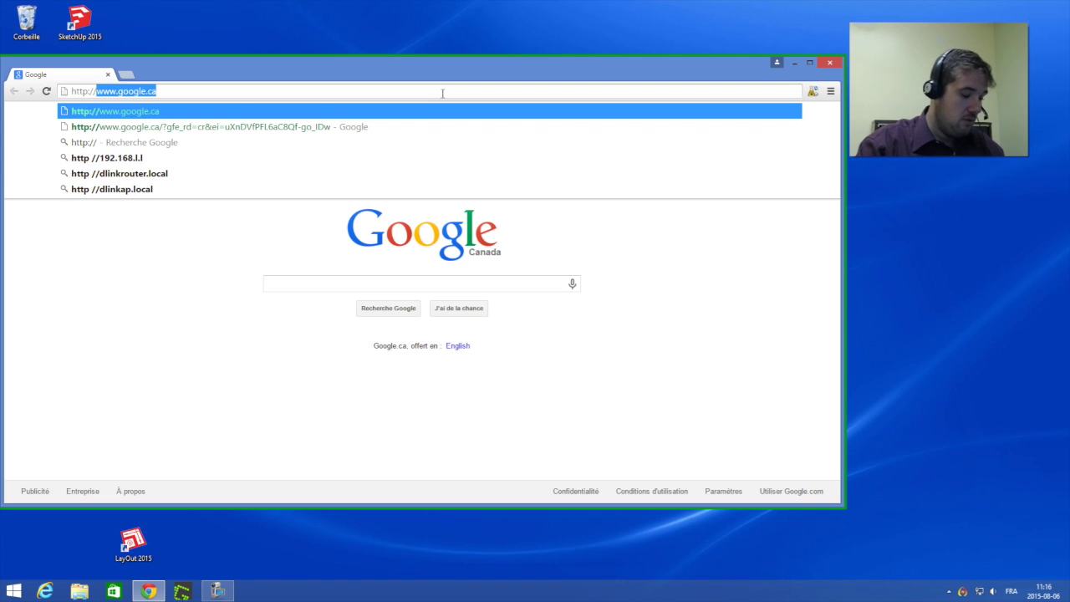
text(www.)
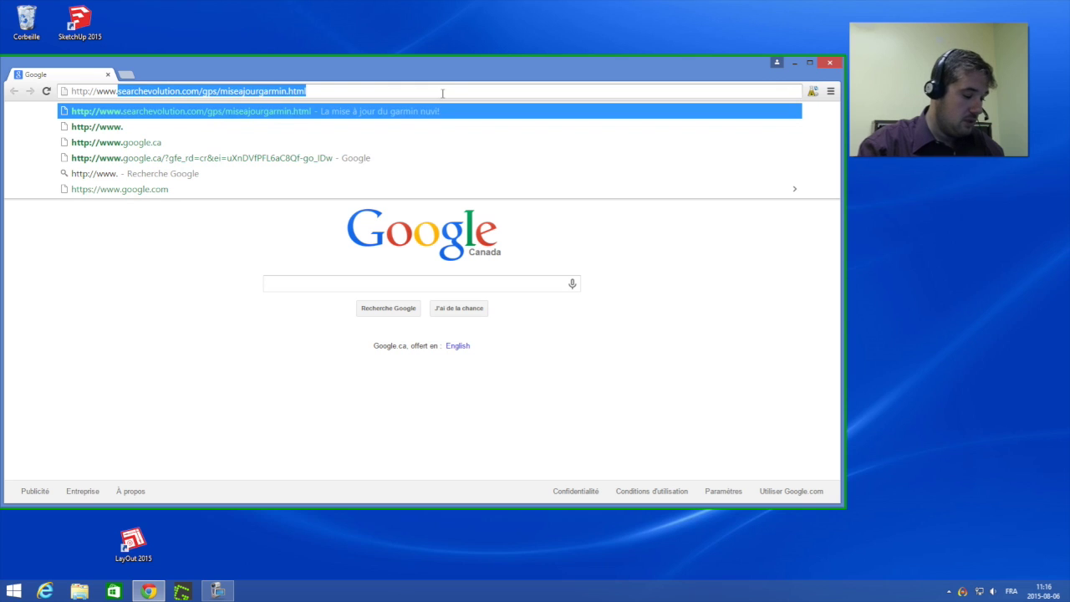
text(cshc.qc.ca)
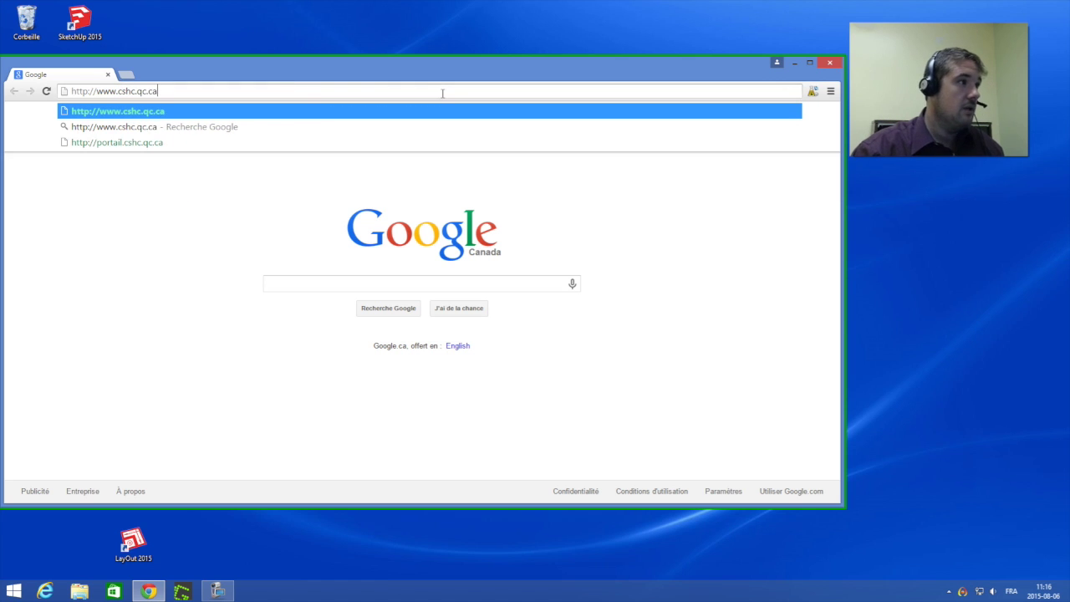
key(Return)
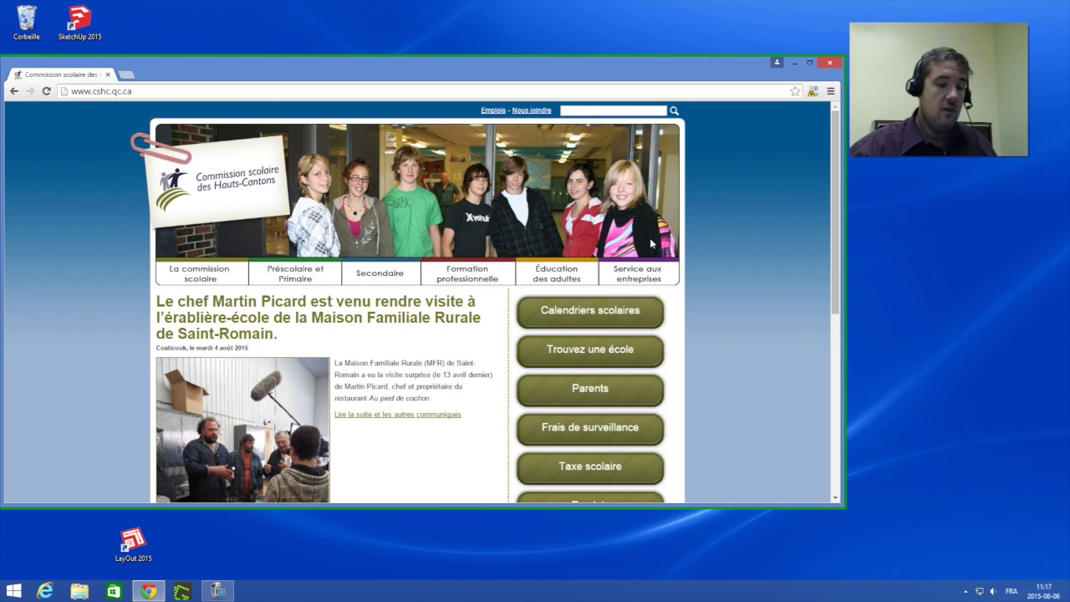
Scroll down the school board's home page and stop the recording to bring the capture into the editor
scroll(651, 243, down, 5)
key(ctrl+End)
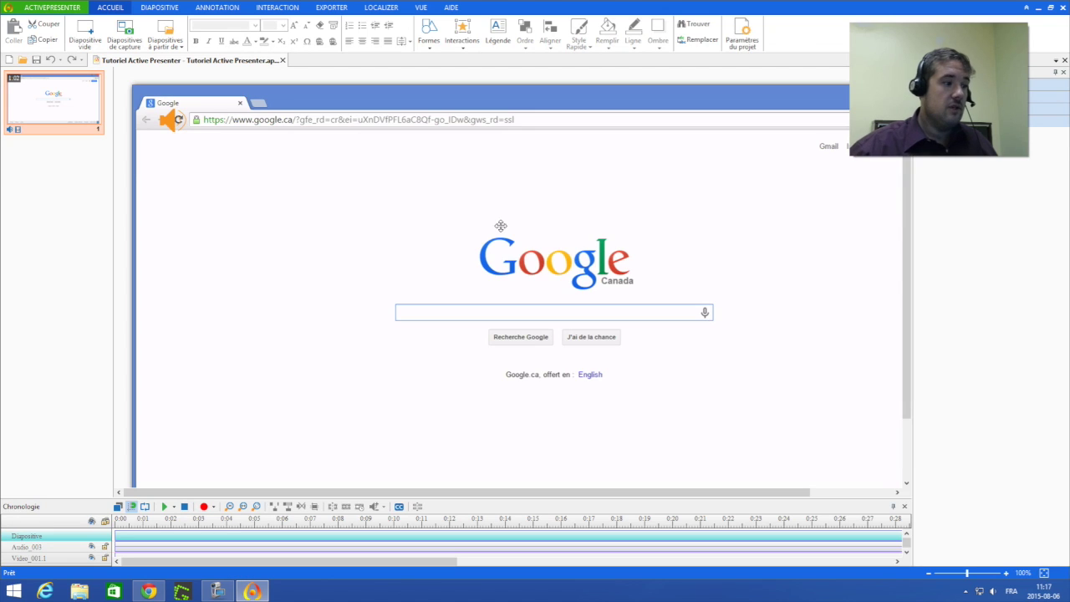